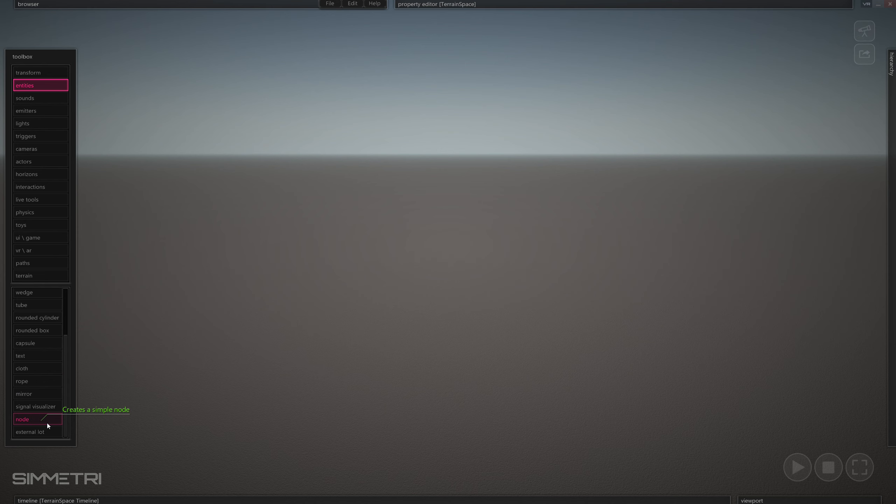
Place a plain Node at the centre of the terrain.
left_click(47, 425)
left_click(465, 312)
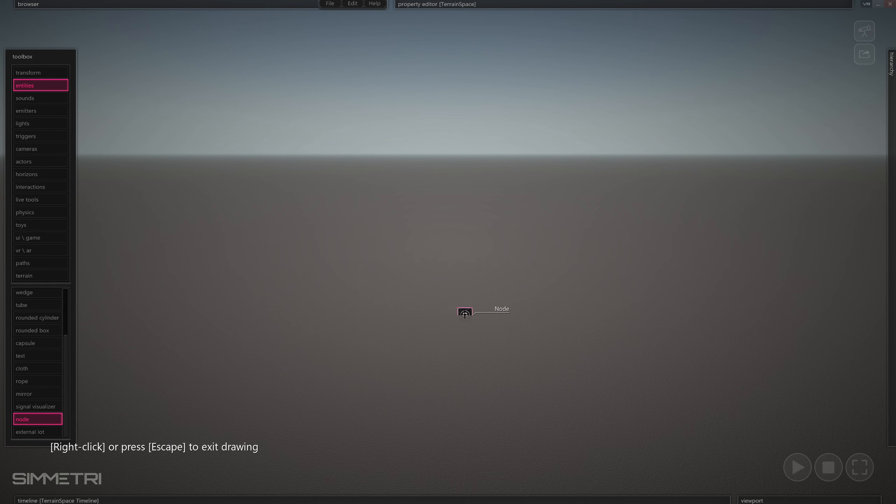
key("Escape")
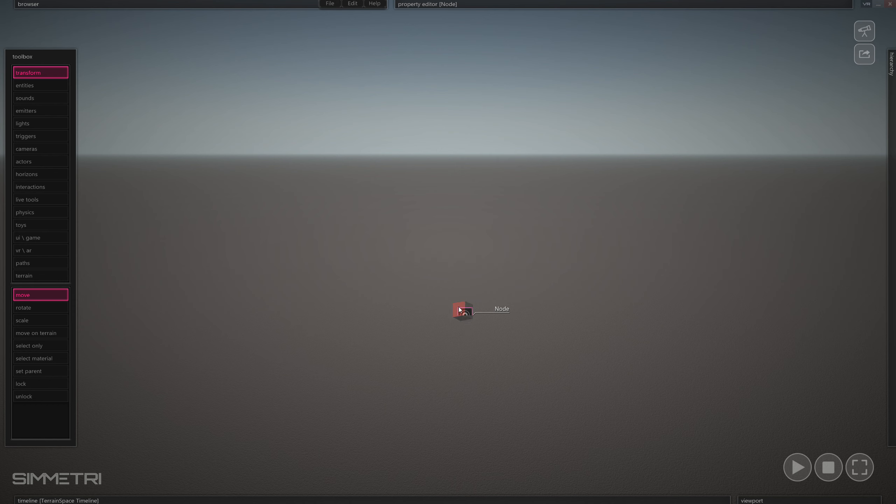
Switch editing into the Node's local space with Edit Local Space.
left_click(523, 318)
left_click(470, 314)
left_click(565, 310)
right_click(469, 314)
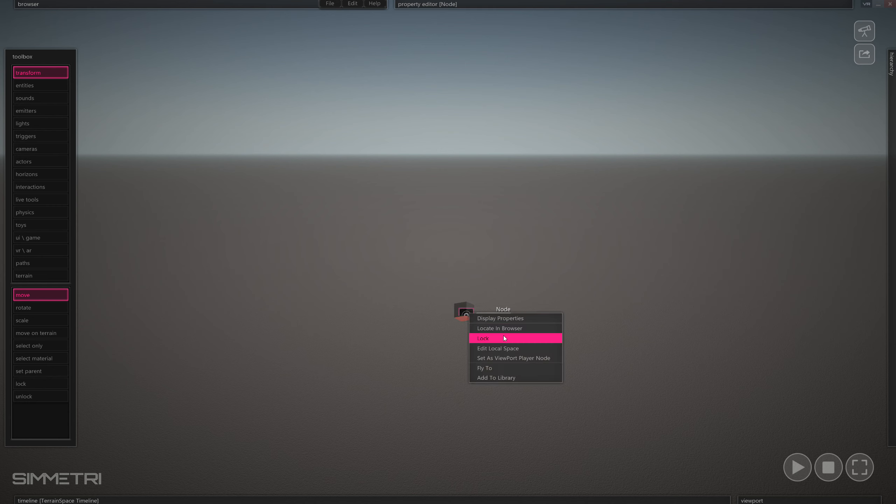
left_click(544, 348)
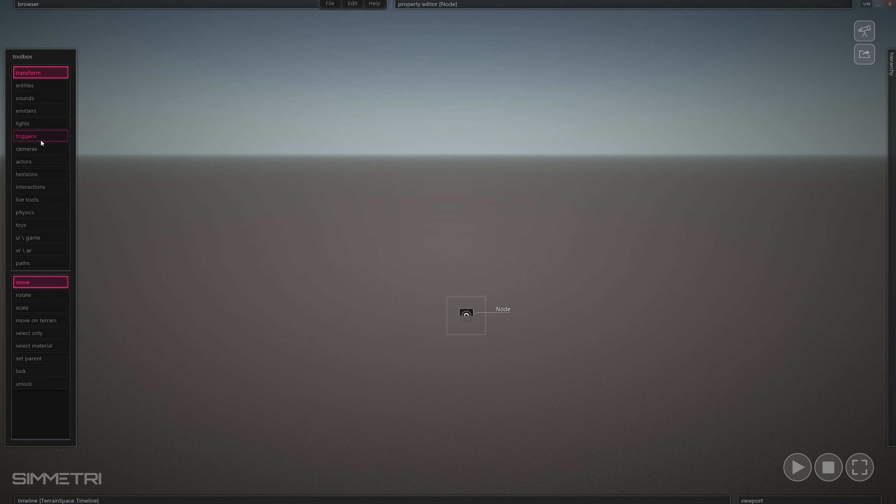
Place a Camera beside the Node.
left_click(49, 149)
left_click(41, 283)
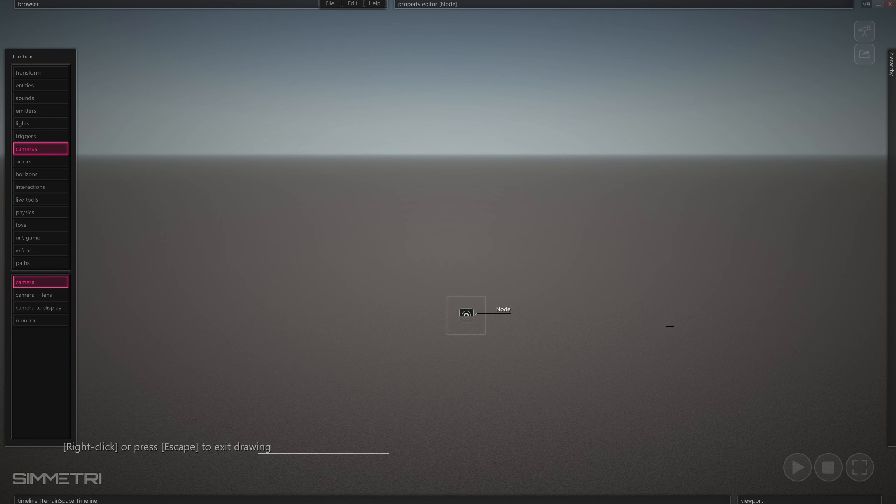
left_click(517, 339)
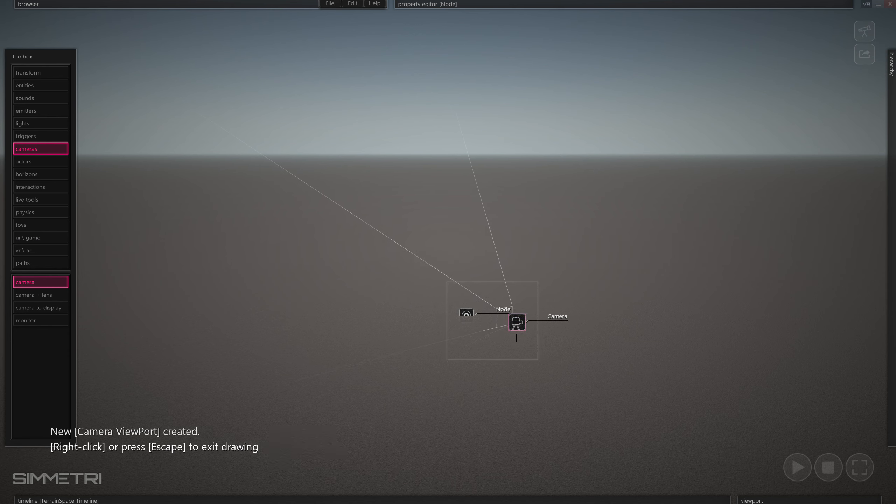
Draw two boxes, one left of the Node and one just above it.
left_click(43, 86)
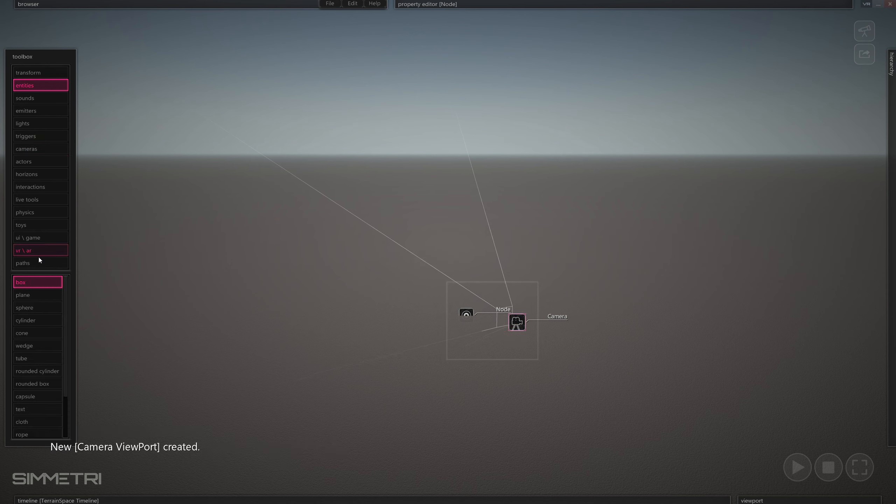
left_click(413, 324)
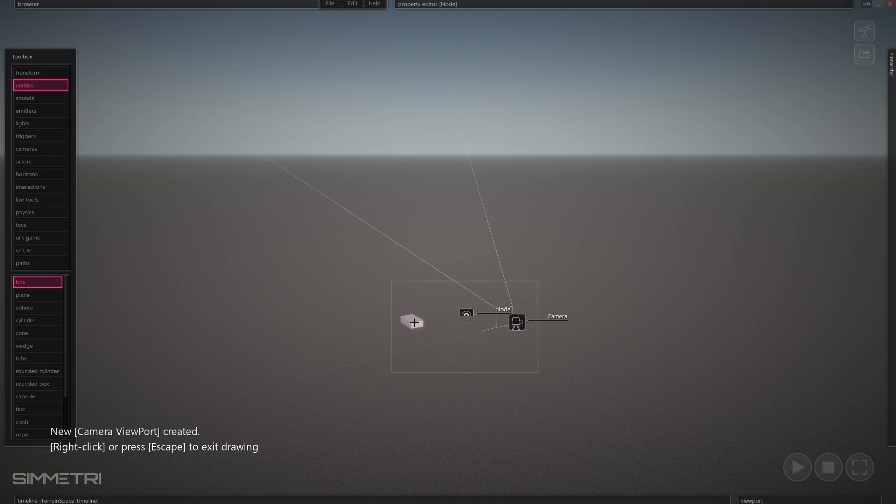
left_click_drag(494, 301, 494, 307)
left_click(493, 303)
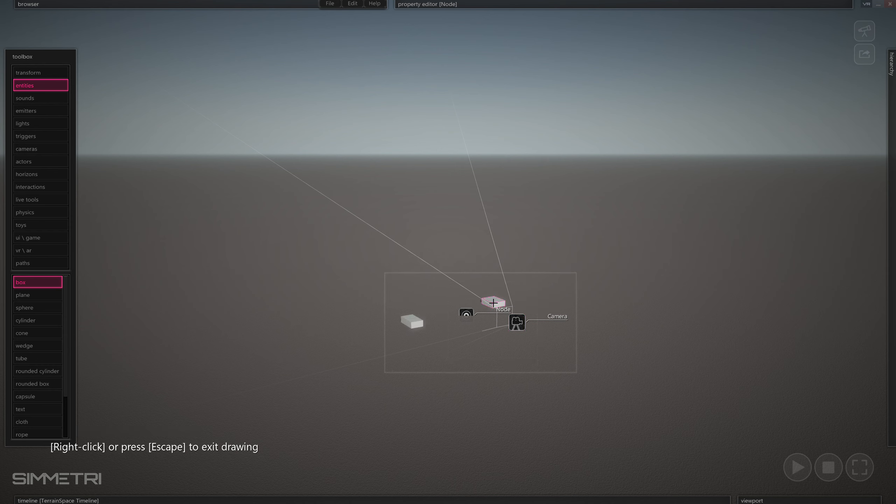
right_click(493, 303)
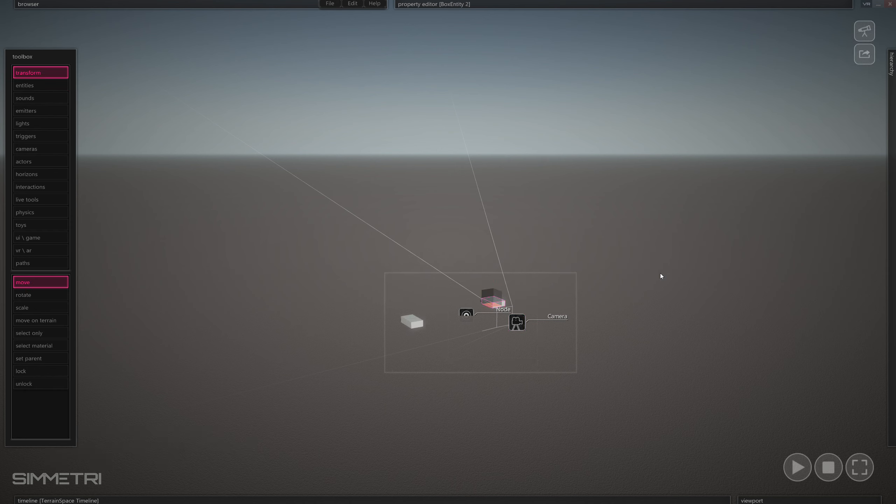
Select the Camera to show its property editor.
left_click(641, 275)
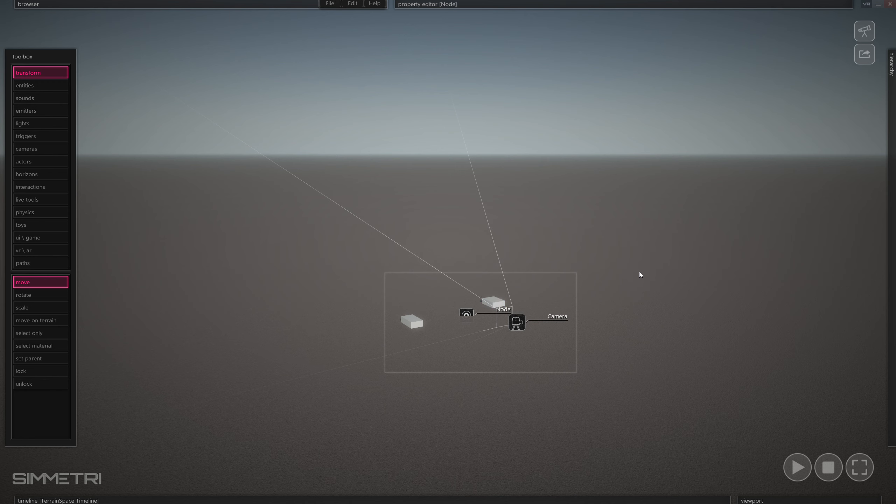
left_click(518, 326)
mouse_move(565, 4)
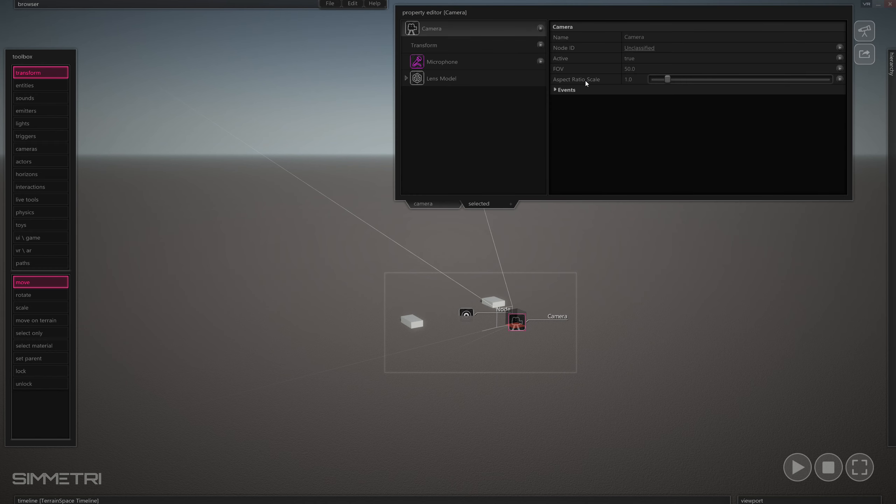
Add a TrackedDevicePlayerController to the Camera, set to Head Mounted Display.
left_click(541, 28)
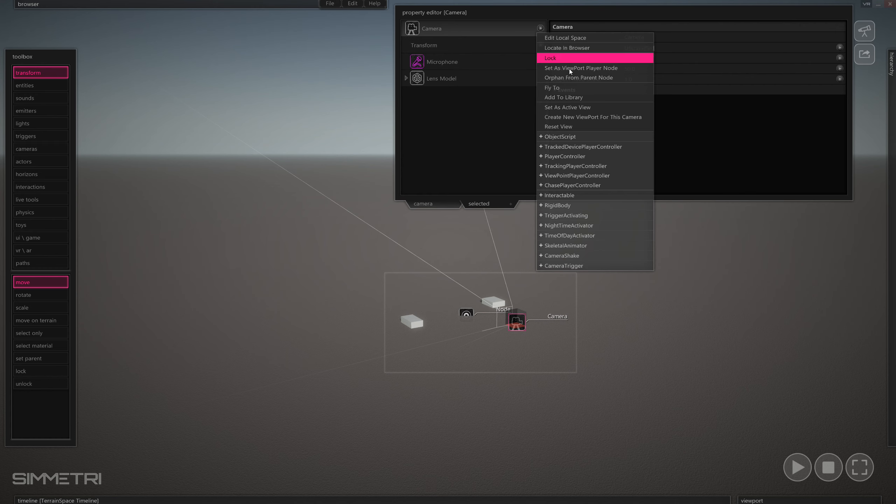
left_click(636, 148)
left_click(464, 94)
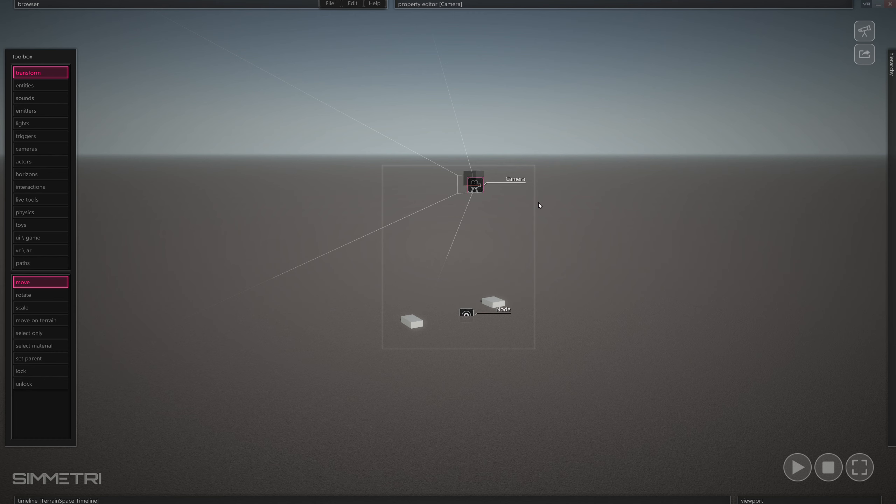
Give the left box a TrackedDevicePlayerController bound to the Left Hand Controller.
left_click(498, 260)
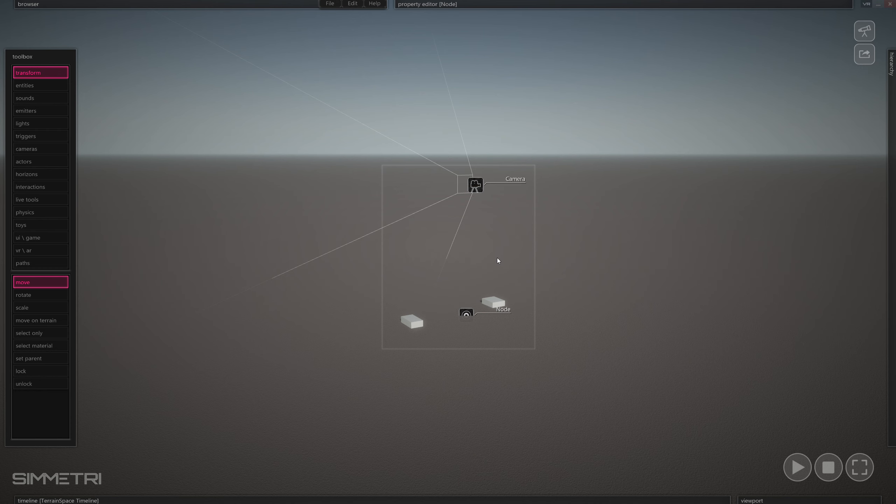
left_click(415, 324)
mouse_move(648, 25)
left_click(539, 31)
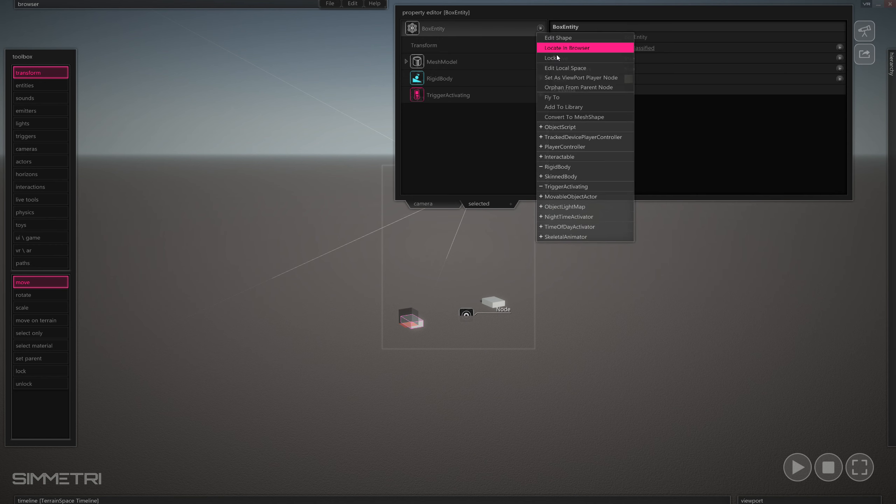
left_click(623, 139)
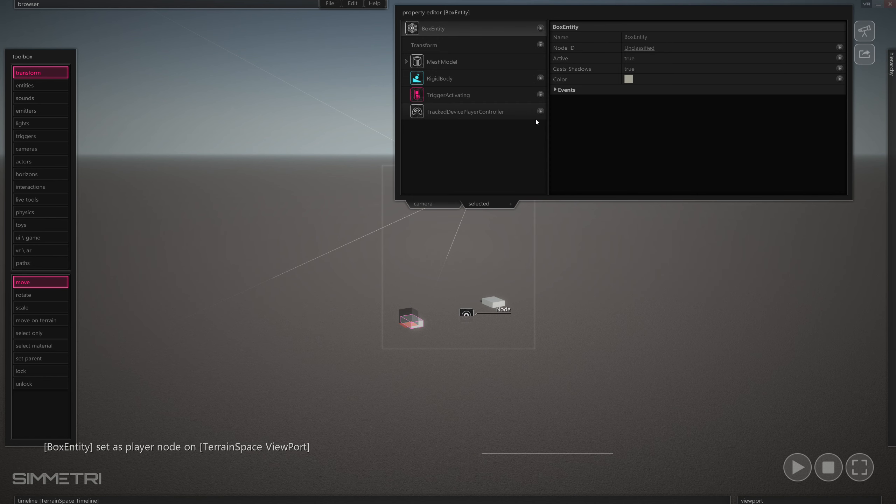
left_click(492, 112)
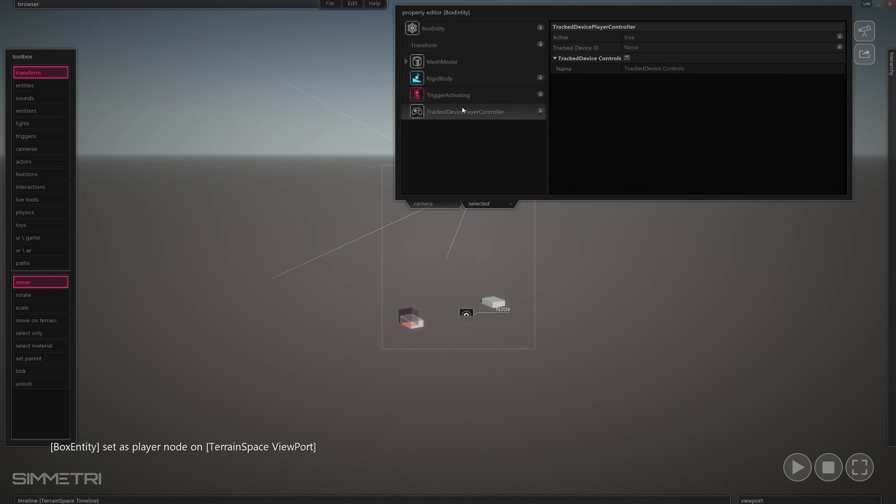
left_click(657, 46)
left_click(675, 87)
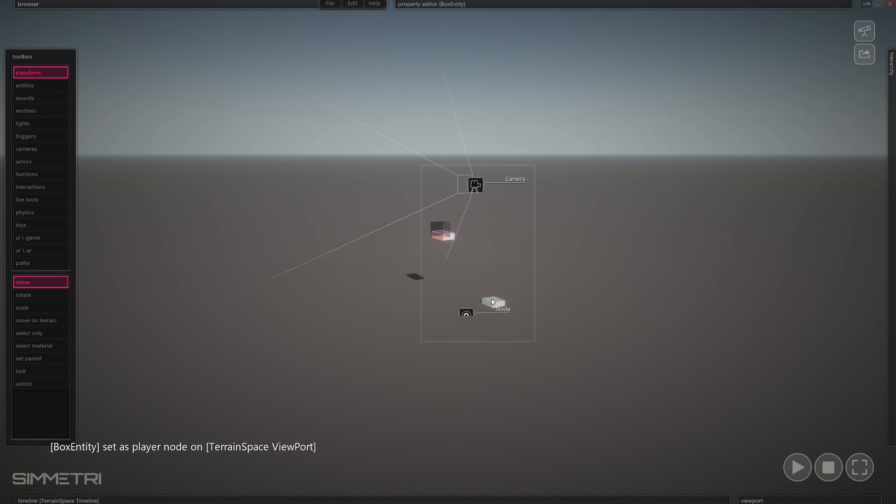
Give BoxEntity 2 a TrackedDevicePlayerController and choose its tracked device.
left_click(492, 301)
mouse_move(598, 3)
left_click(540, 29)
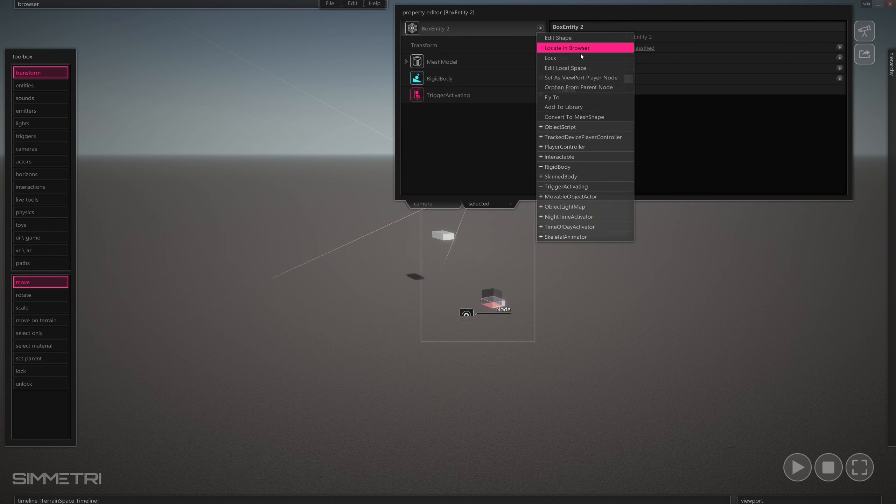
left_click(612, 138)
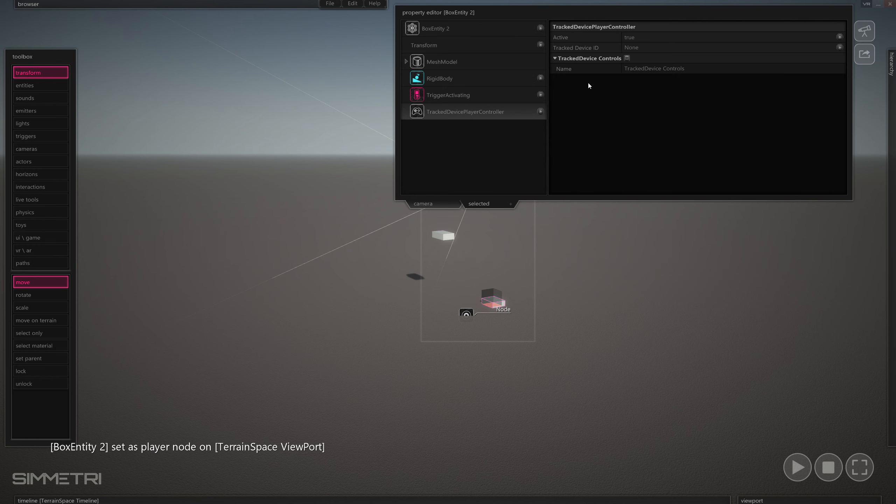
left_click(631, 49)
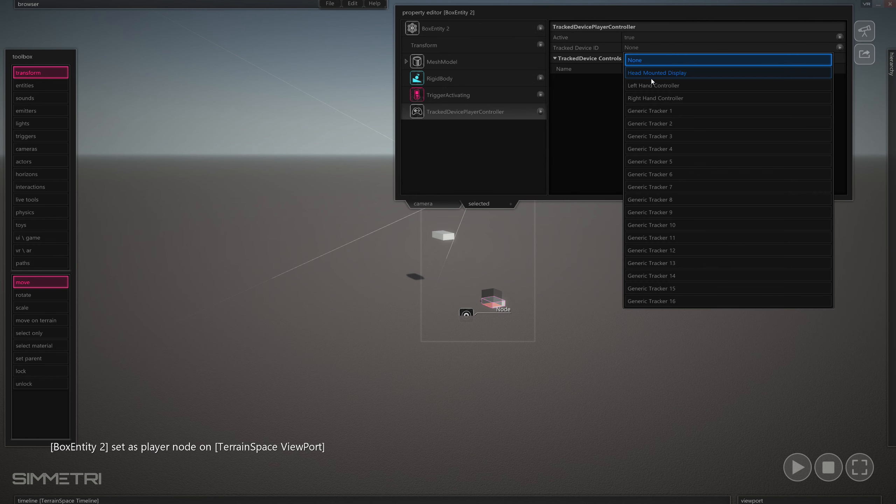
left_click(654, 95)
left_click(596, 235)
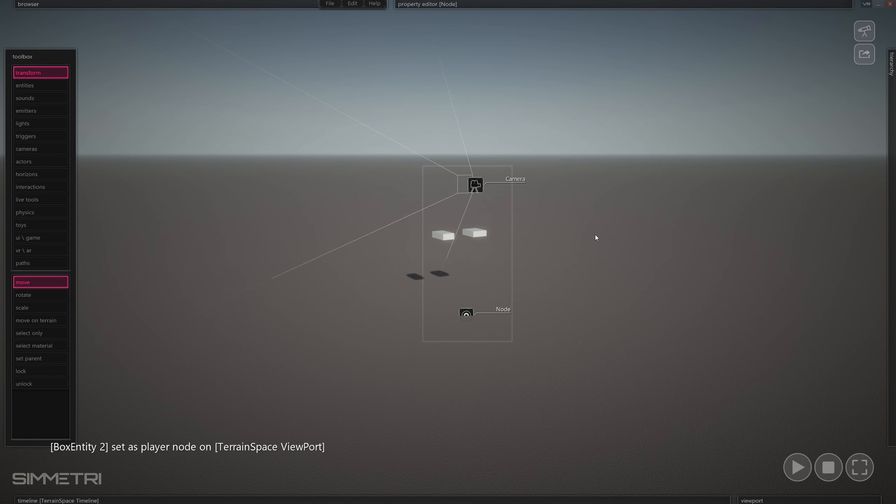
Toggle VR mode off and select the left controller box, BoxEntity.
left_click(864, 5)
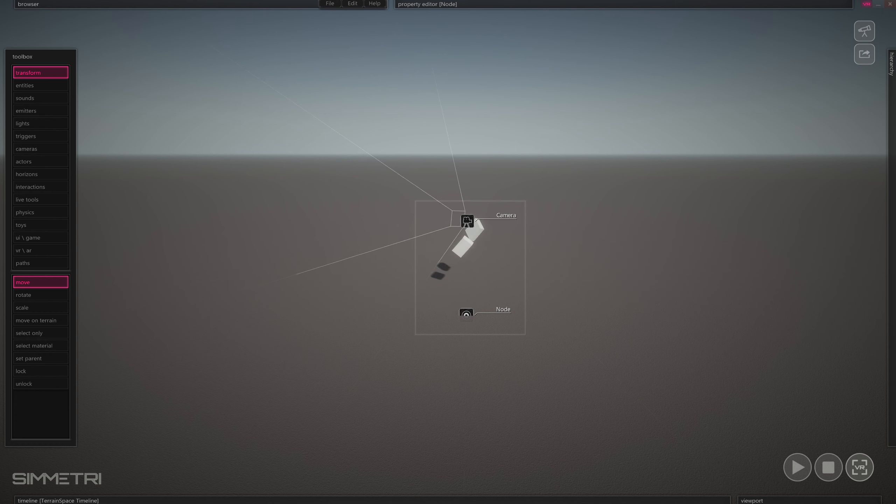
left_click(867, 5)
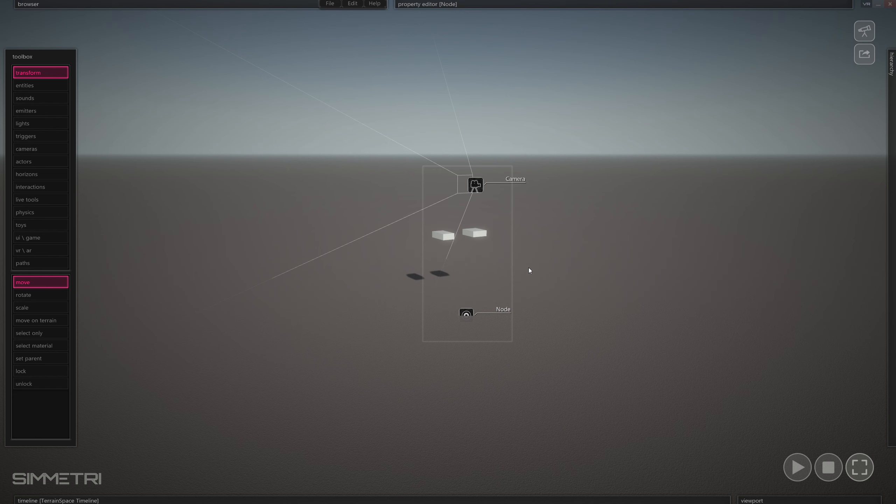
left_click(444, 241)
Set the box RigidBody Movable to false, moving on to the right controller box.
mouse_move(573, 12)
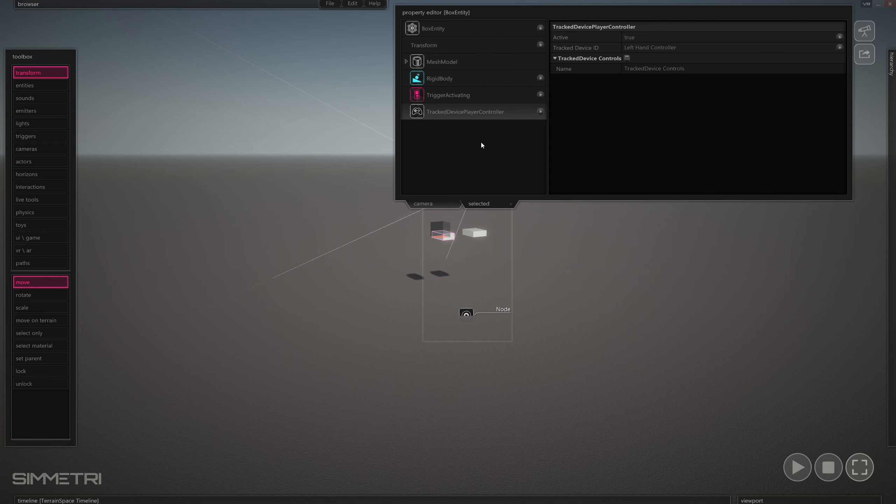
left_click(488, 84)
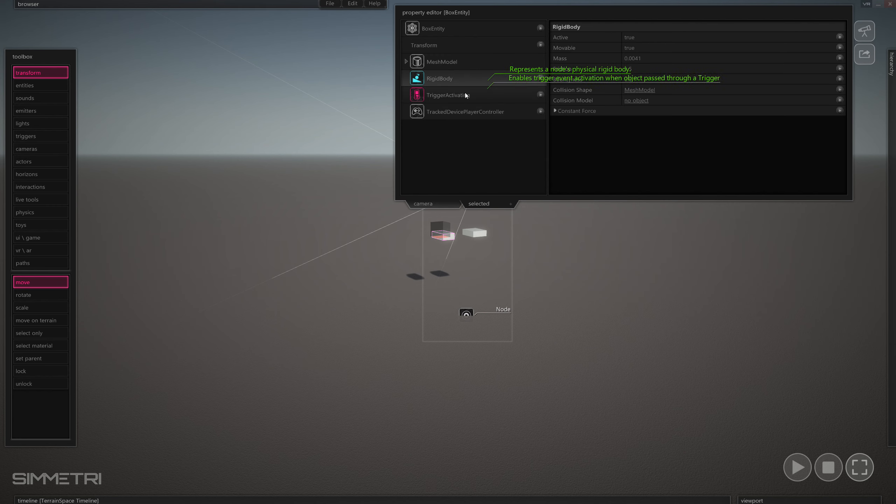
left_click(627, 49)
left_click(478, 233)
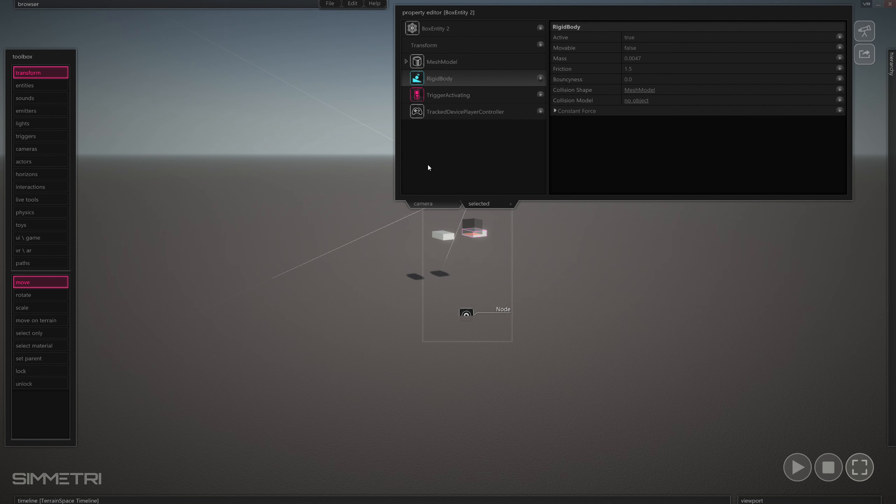
Reselect the left box and show its TrackedDevicePlayerController's new input types.
left_click(439, 236)
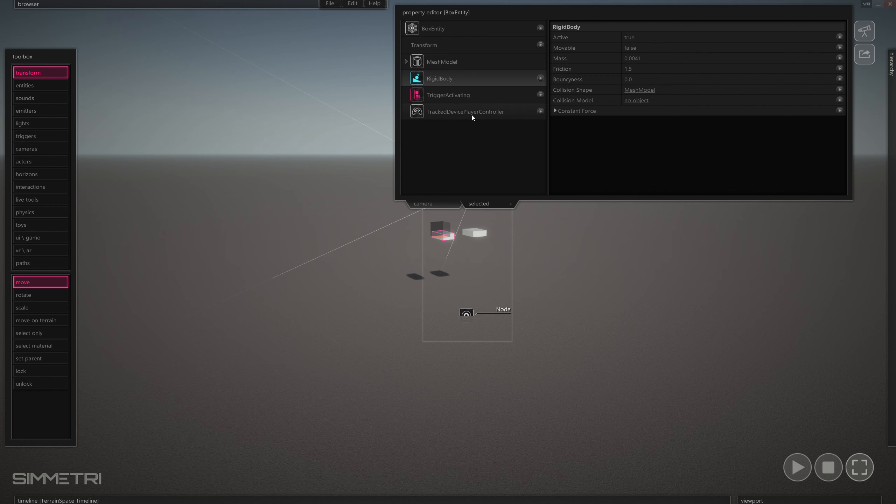
mouse_move(473, 118)
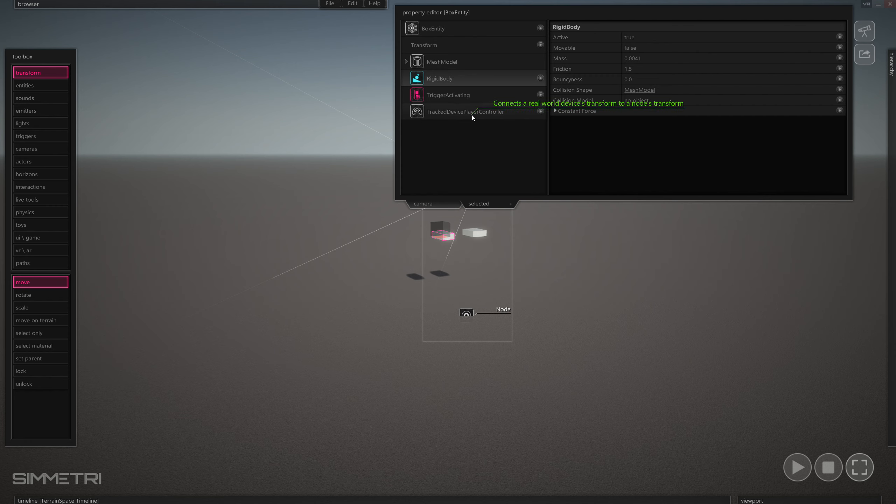
left_click(486, 113)
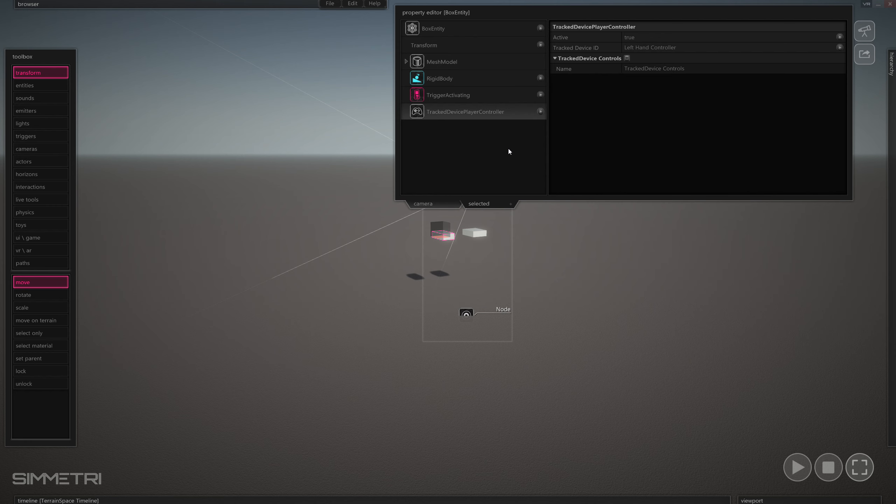
left_click(628, 59)
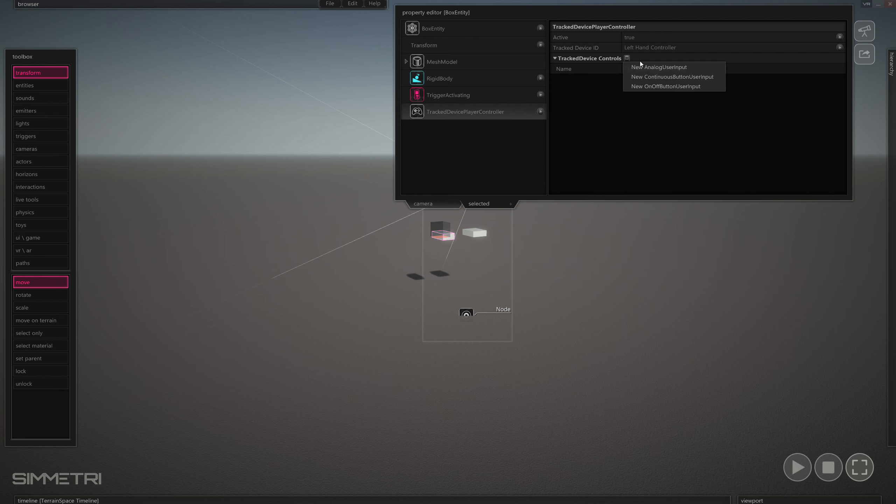
Add an OnOffButtonUserInput named 'Print Message' bound to the left index trigger.
left_click(709, 87)
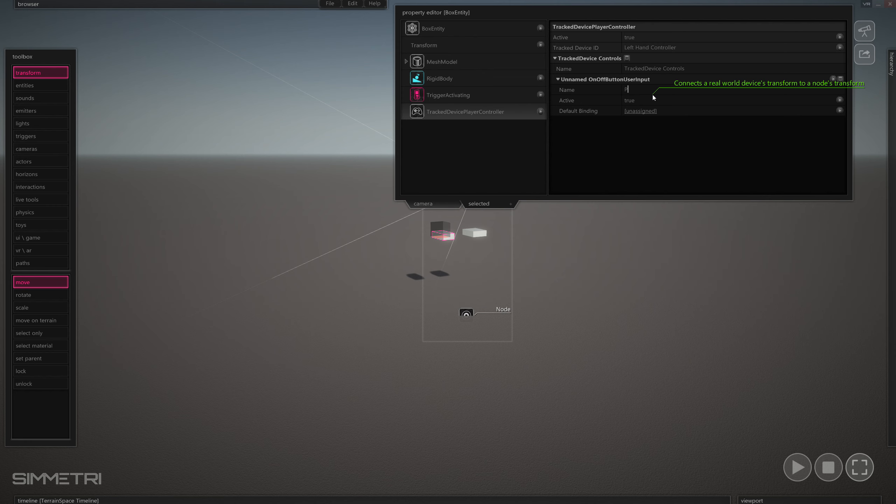
type("Print Message")
key("Return")
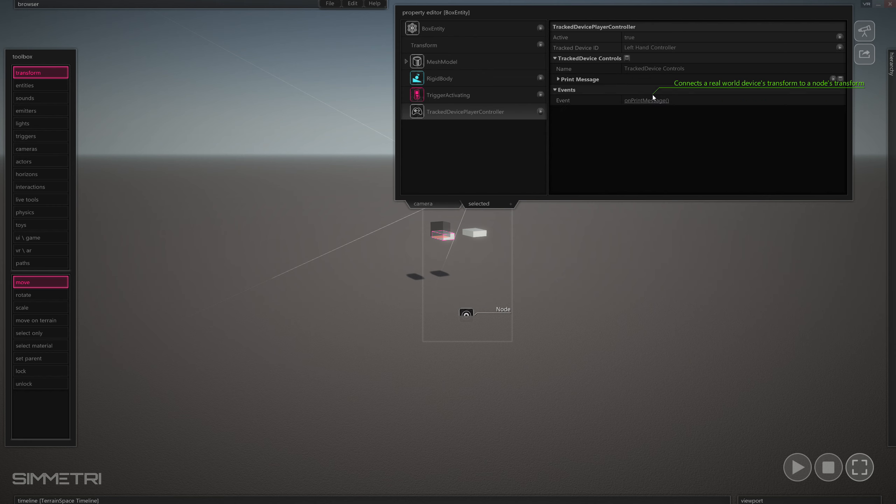
left_click(588, 79)
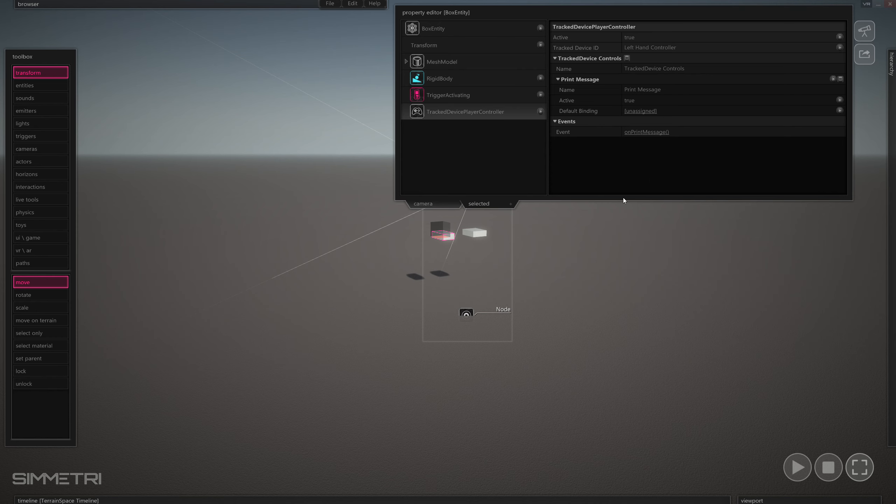
left_click(859, 26)
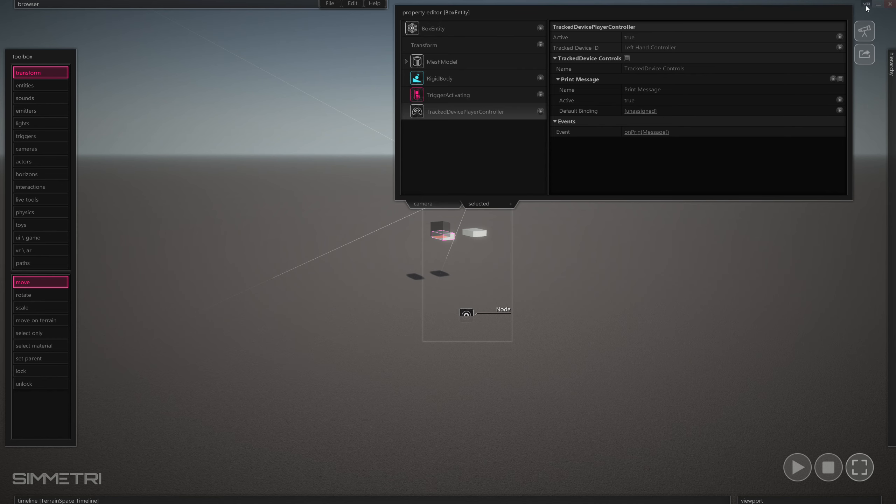
left_click(635, 112)
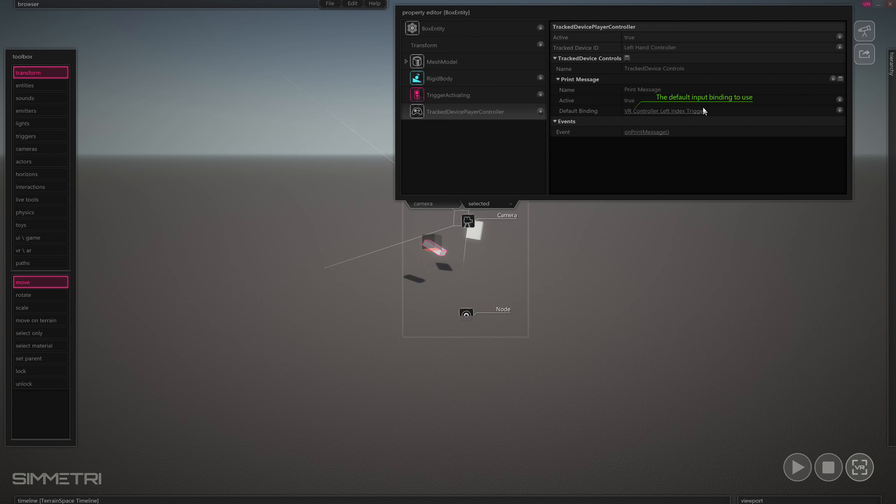
Write onPrintMessage as 'if (bValue) then print("Hello") end' and close the Code Editor.
left_click(646, 132)
type("p")
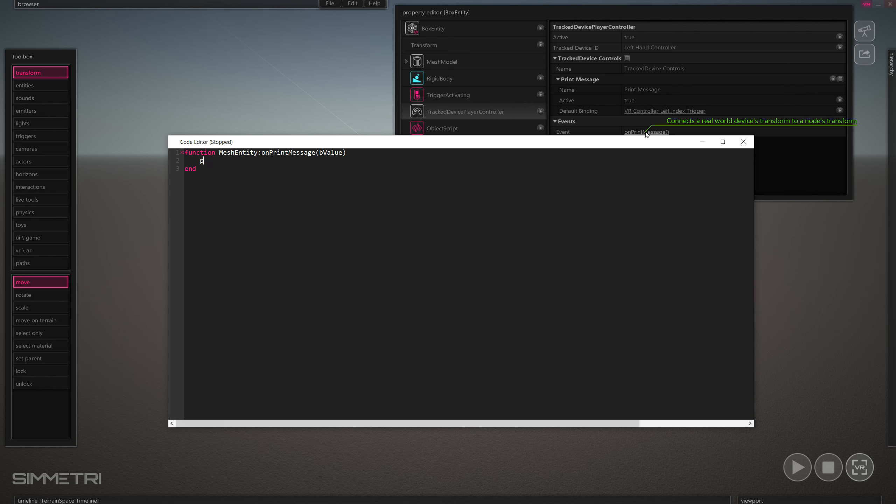
type("rint(\"Hell")
type("o\")")
key("Return")
type("if ")
type("(")
type("v")
type("bValue) then")
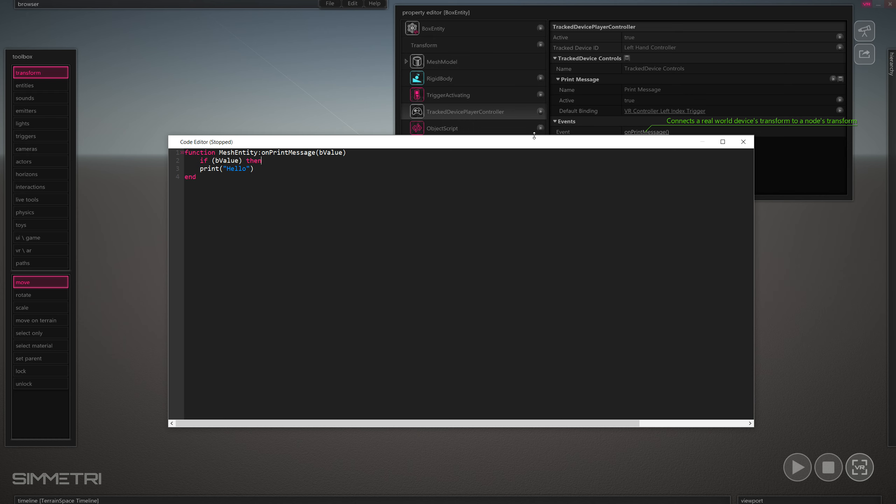
key("Tab")
key("Down")
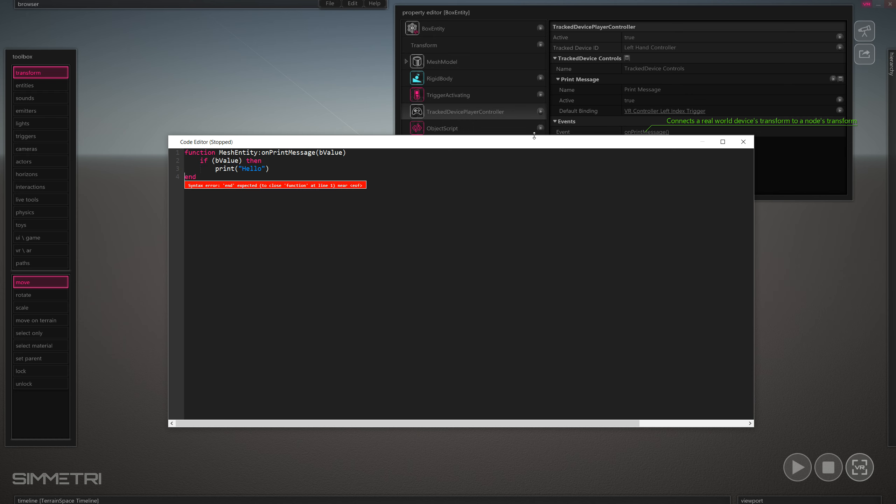
key("Return")
type("end")
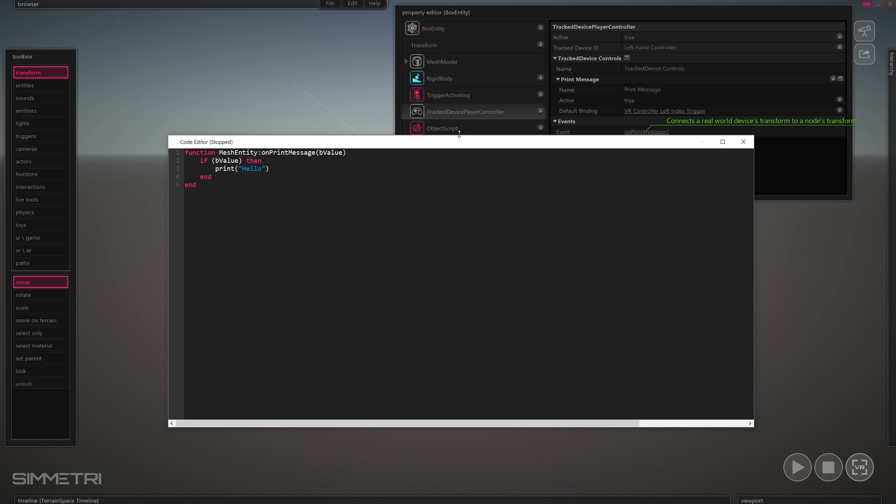
left_click(293, 169)
left_click(743, 142)
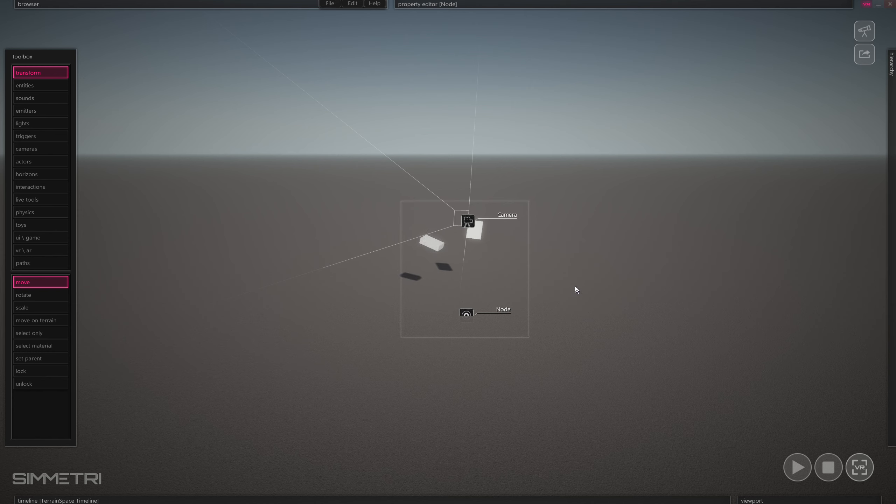
Set Node as the TerrainSpace viewport's player node from its right-click menu.
mouse_move(772, 501)
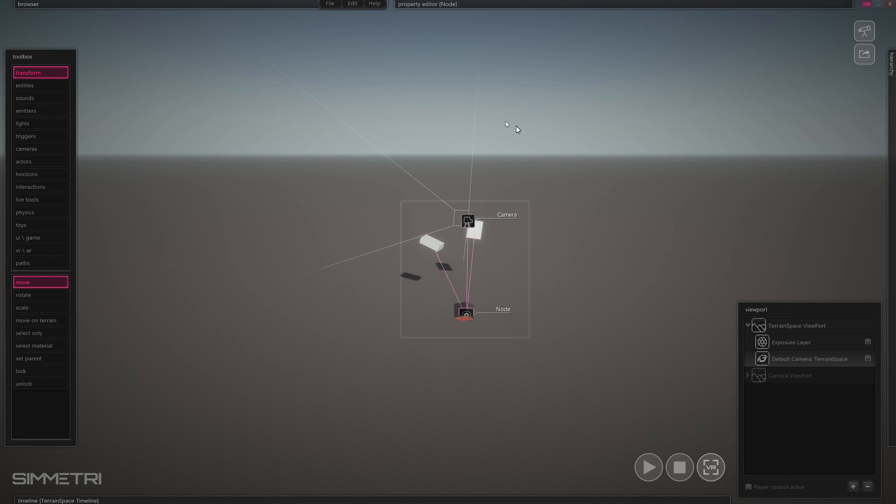
left_click(611, 240)
right_click(471, 316)
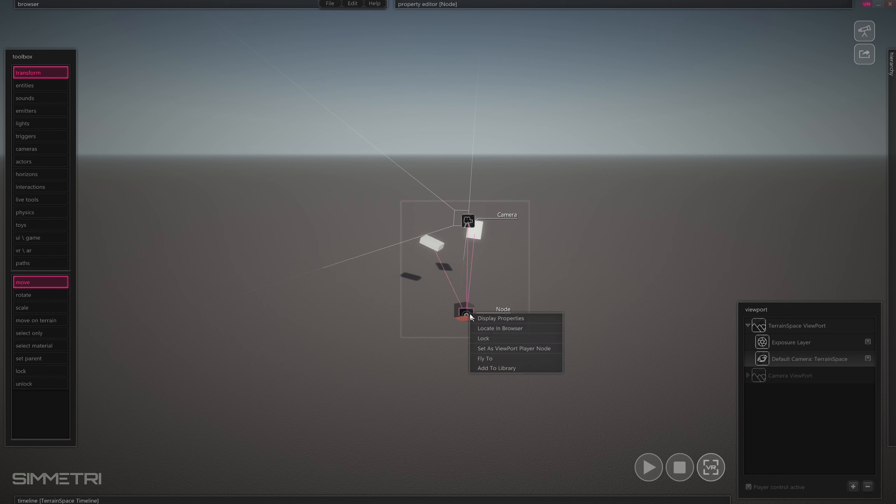
left_click(553, 349)
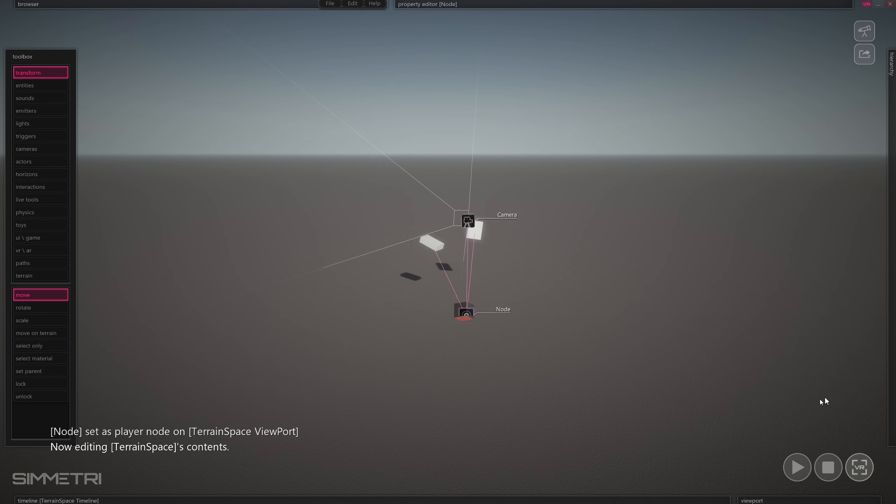
Play the scene, check the left trigger prints 'Hello', then stop playback.
left_click(799, 468)
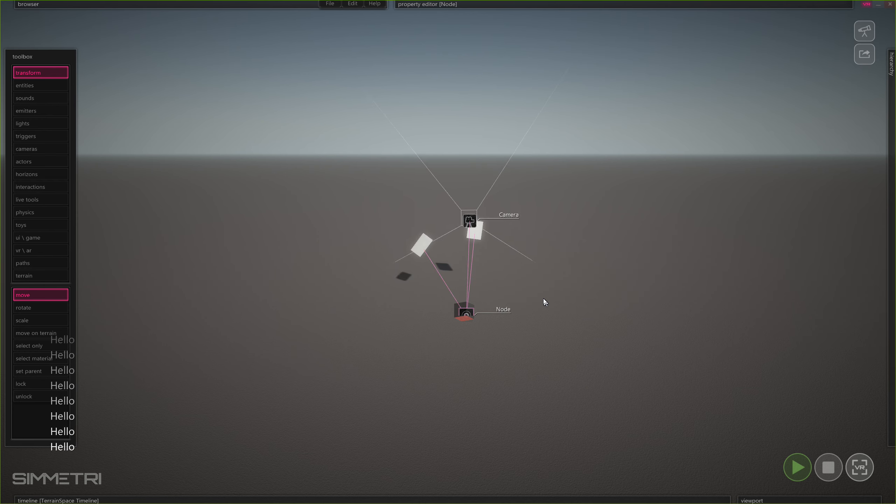
left_click(829, 467)
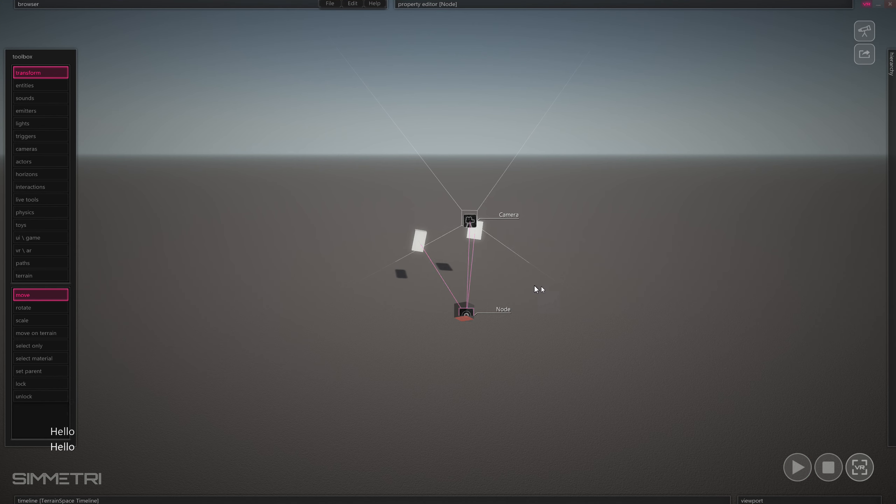